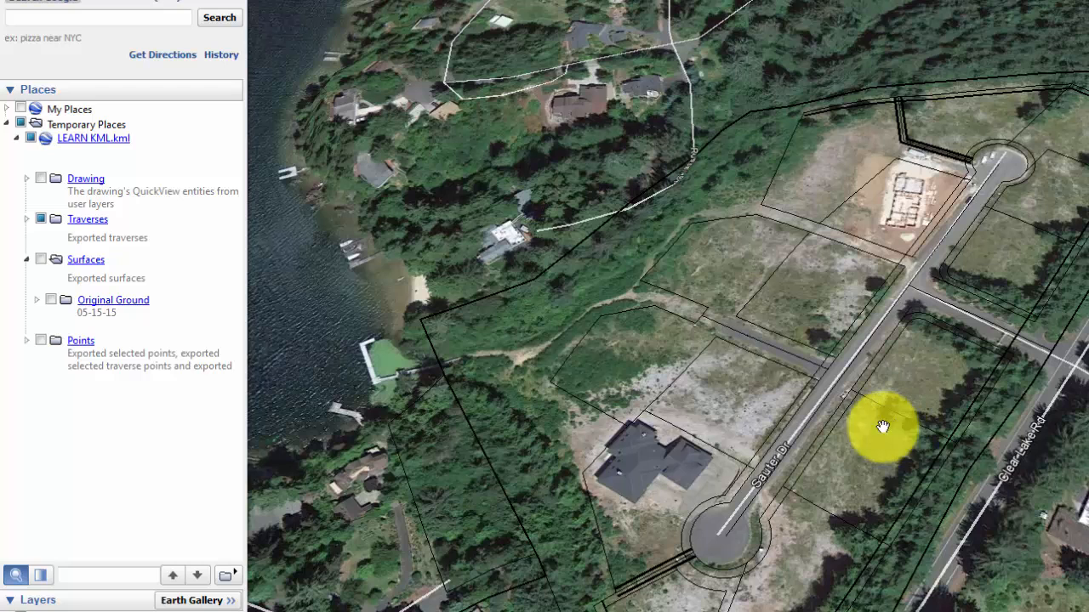
Show the exported surfaces and points of LEARN KML.kml on the Google Earth map.
click(42, 260)
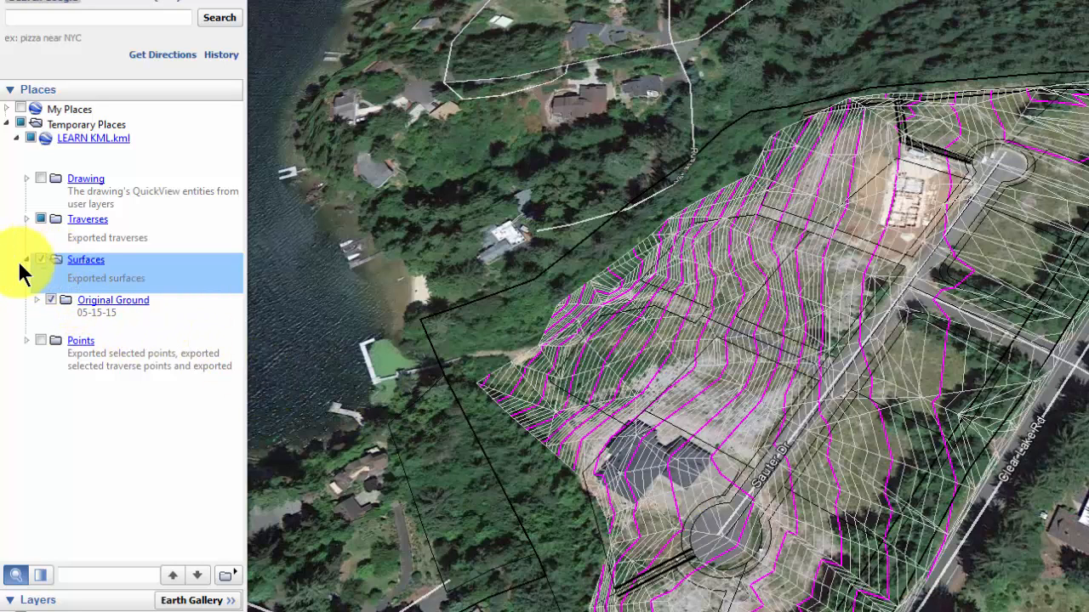
click(40, 339)
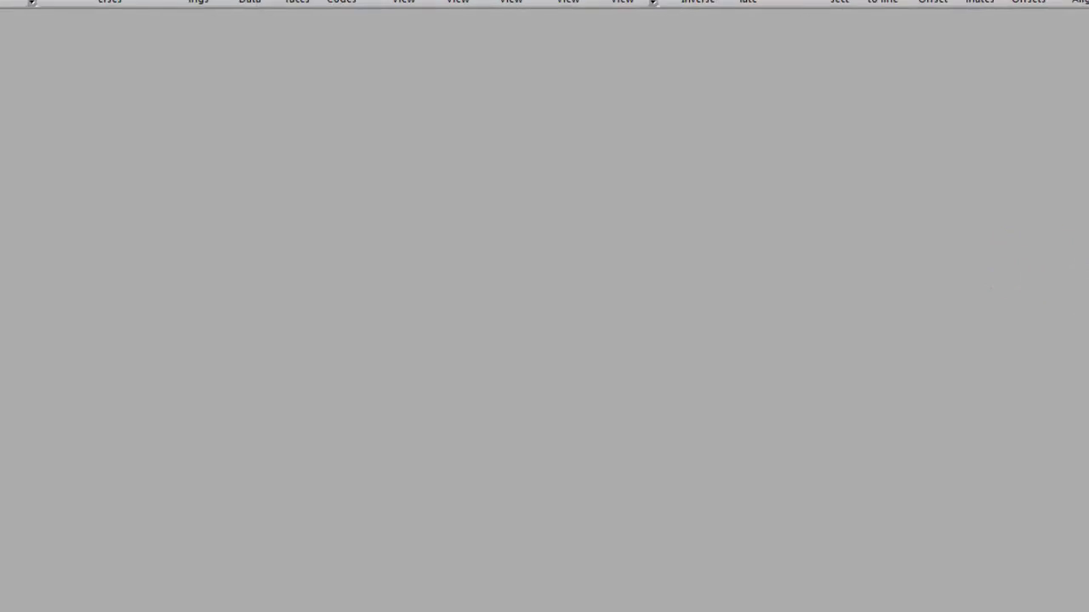
Switch to Traverse PC and open the survey Import KML.trv.
click(1076, 51)
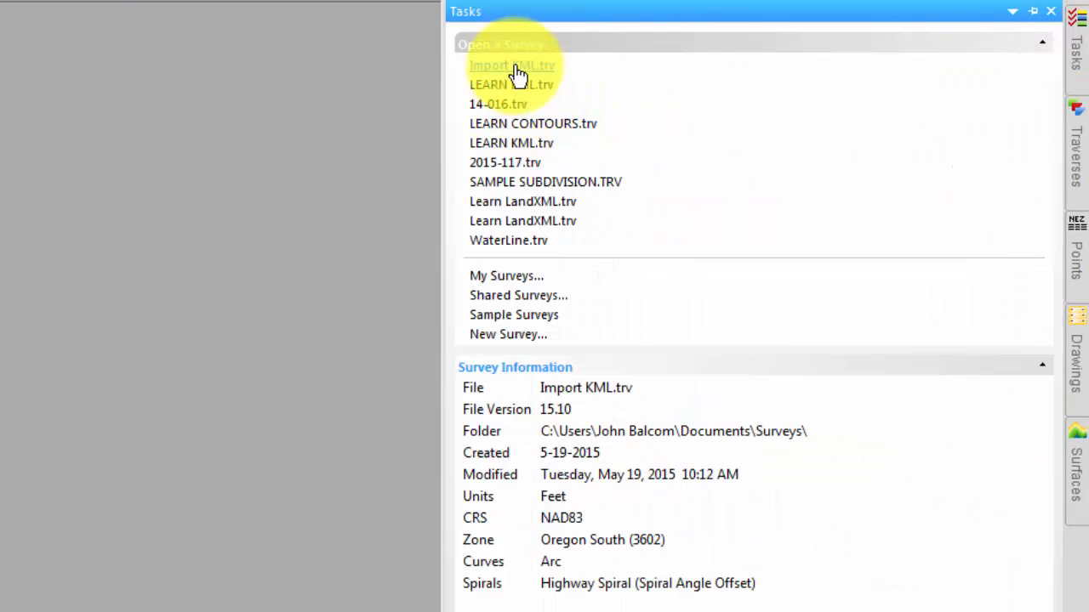
click(512, 67)
click(265, 490)
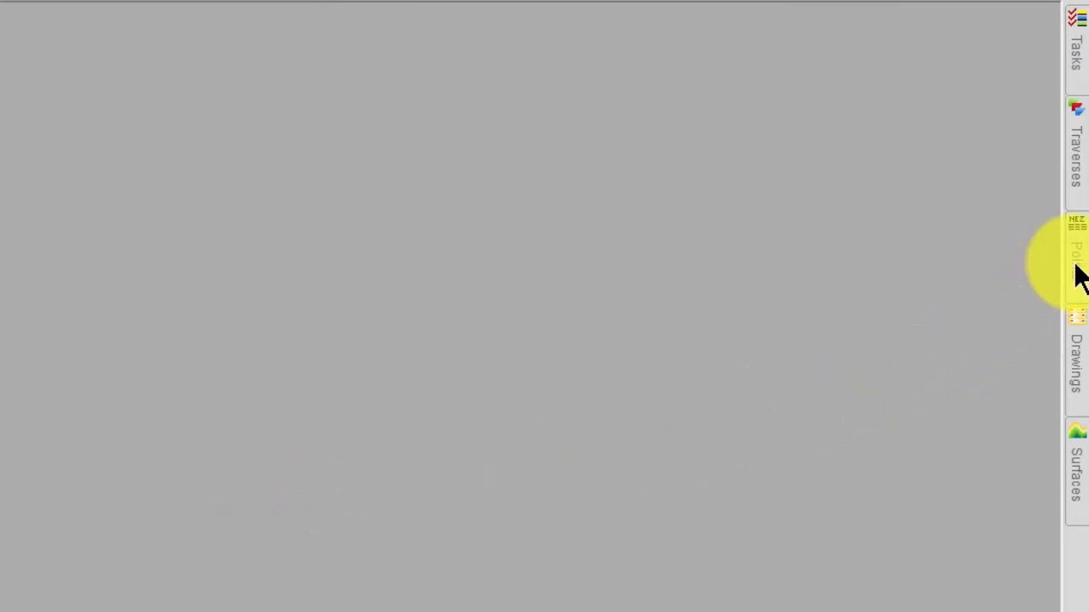
Check the open survey's lists of points, traverses and drawings for existing data.
click(1077, 276)
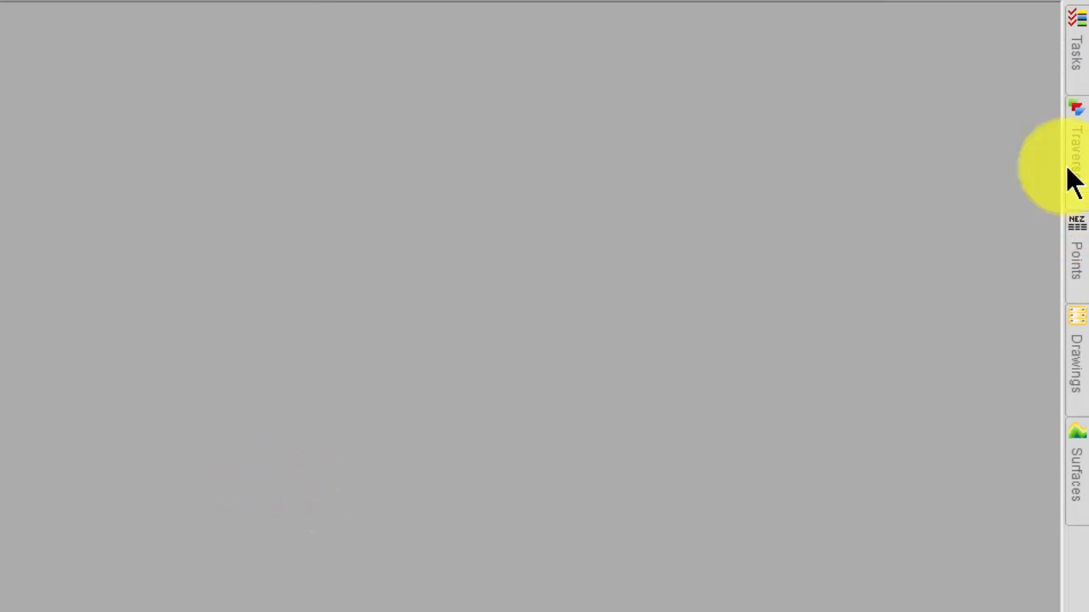
click(1073, 180)
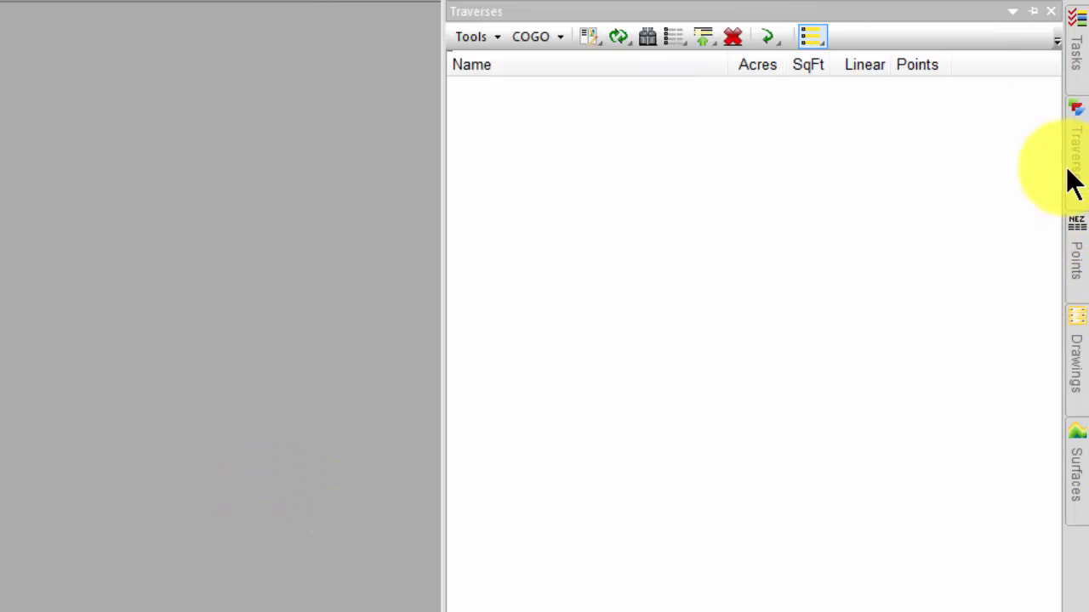
click(1075, 363)
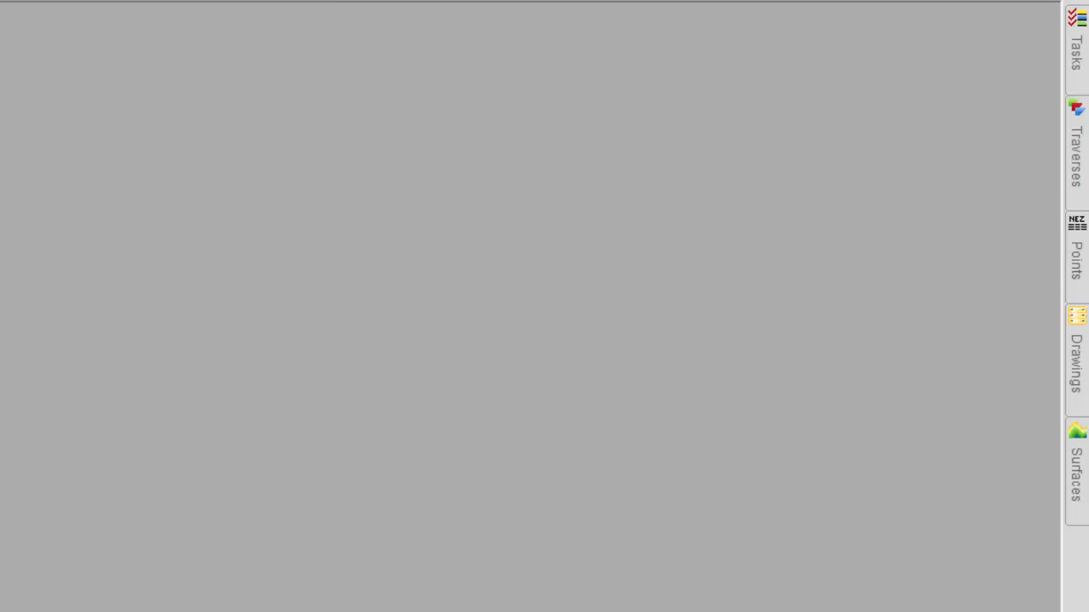
Start a Google KML import and choose LEARN KML.kml from the Samples folder as the source file.
click(18, 17)
click(50, 251)
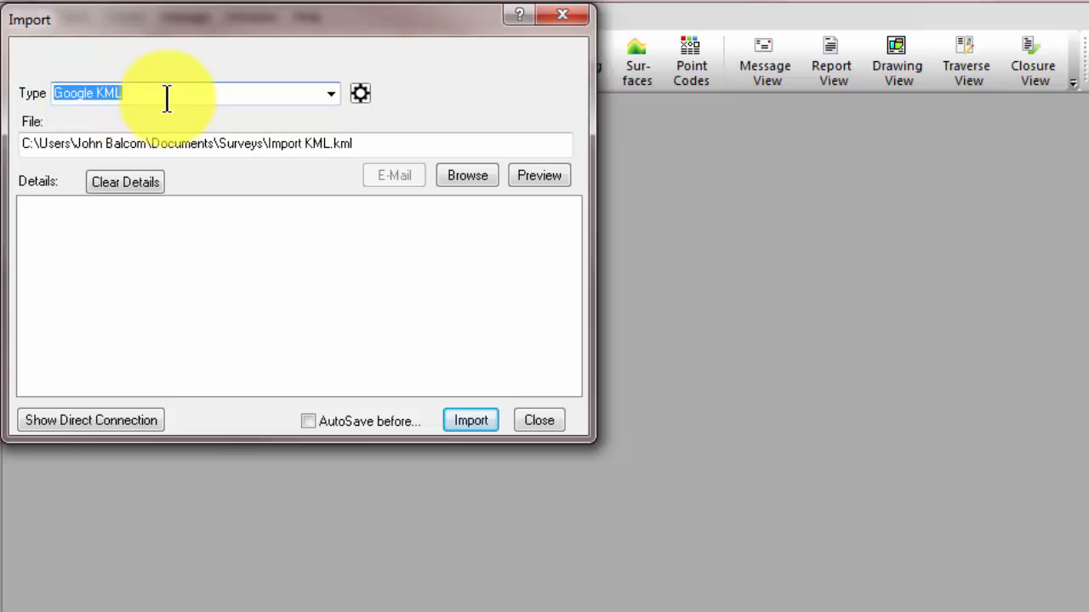
click(463, 175)
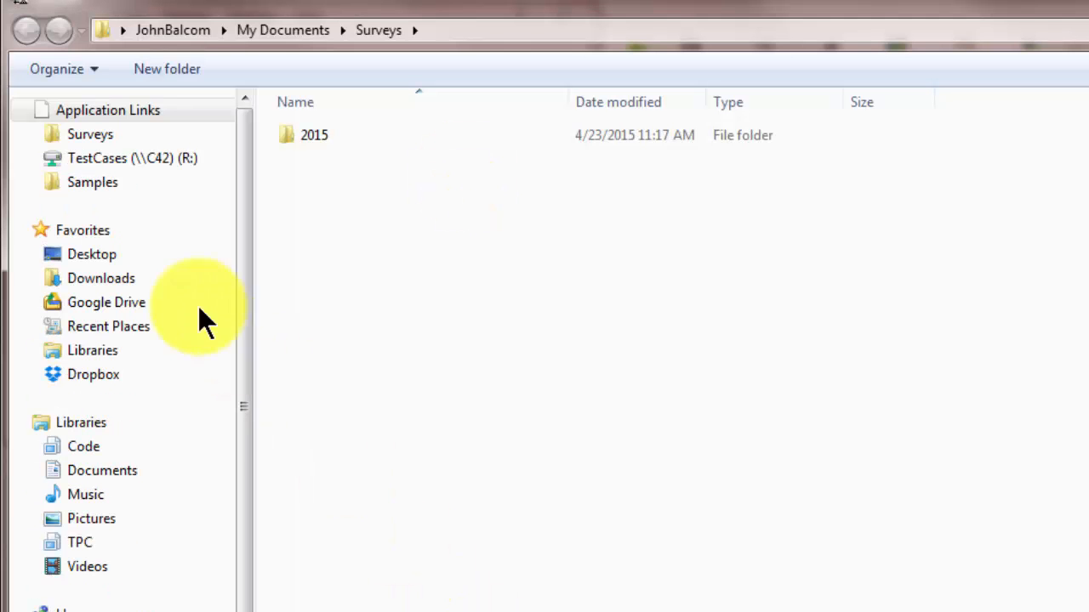
click(102, 184)
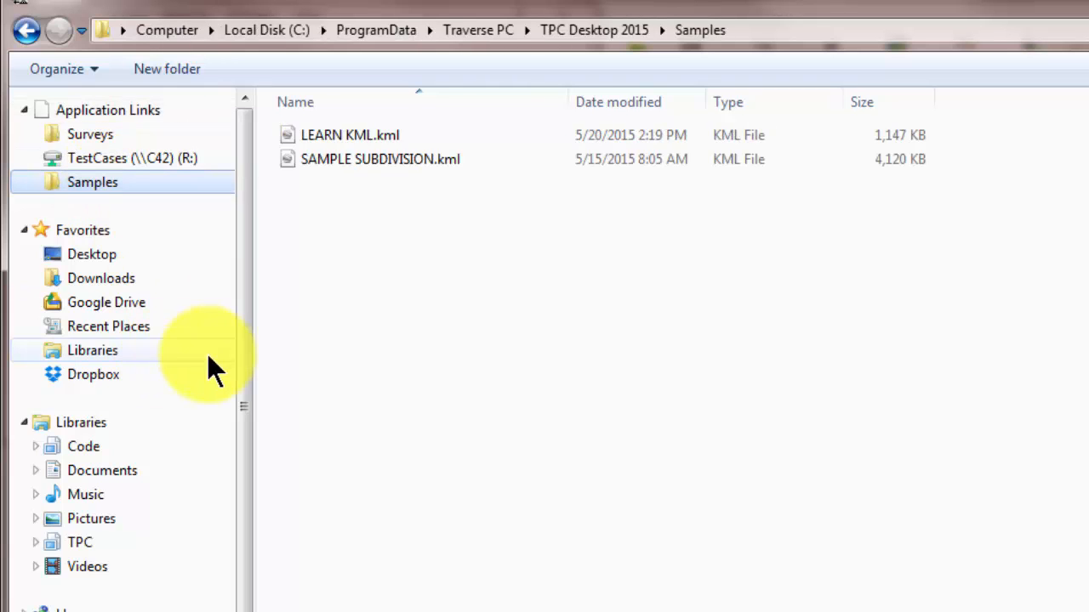
double_click(315, 136)
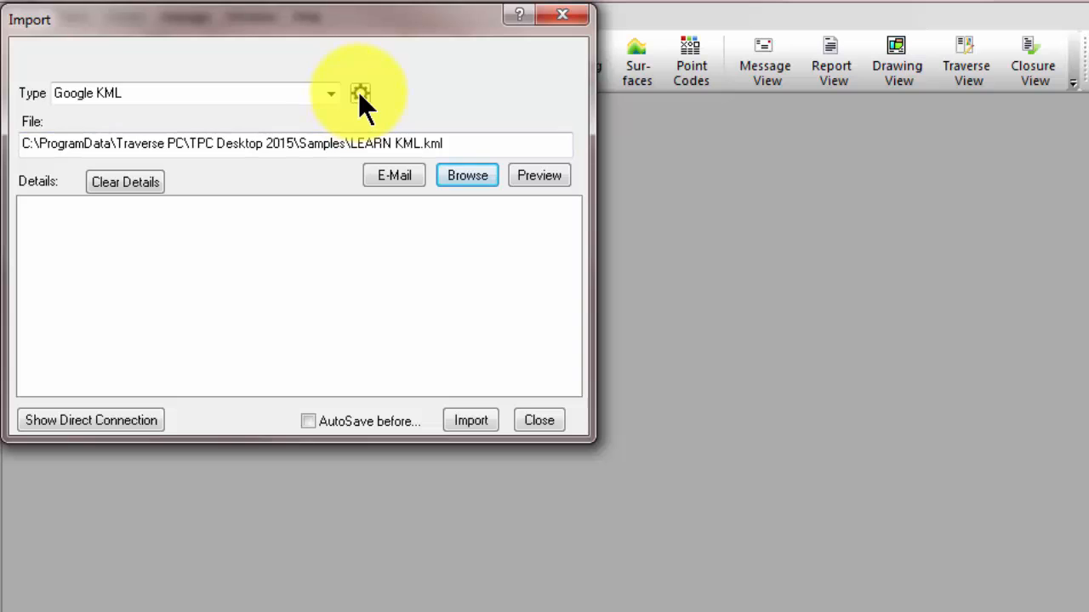
Accept the KML settings as they are, import LEARN KML.kml into the survey and close the import dialog.
click(359, 93)
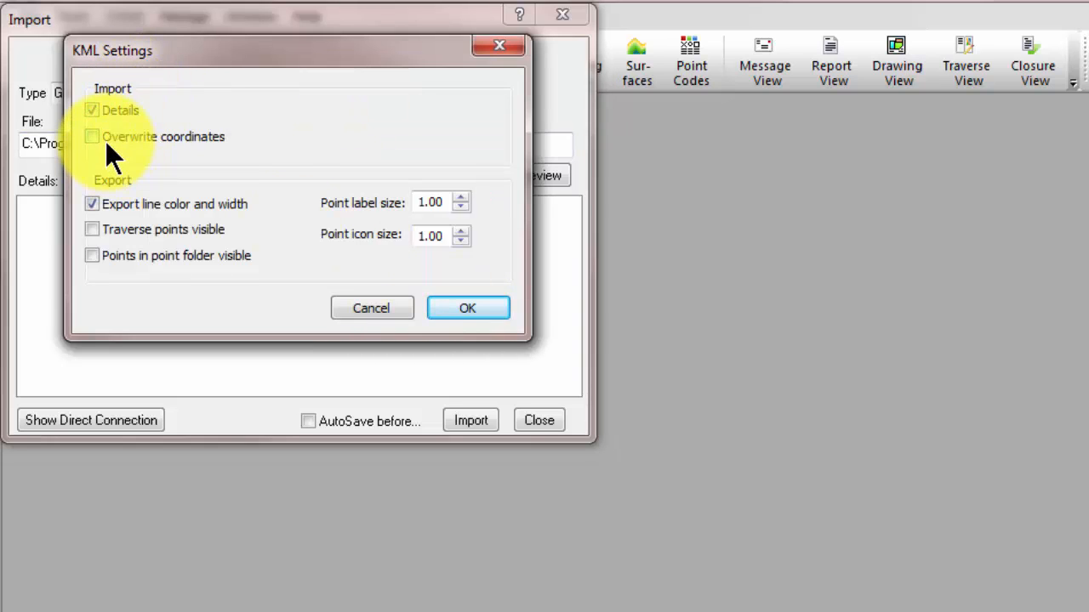
click(467, 308)
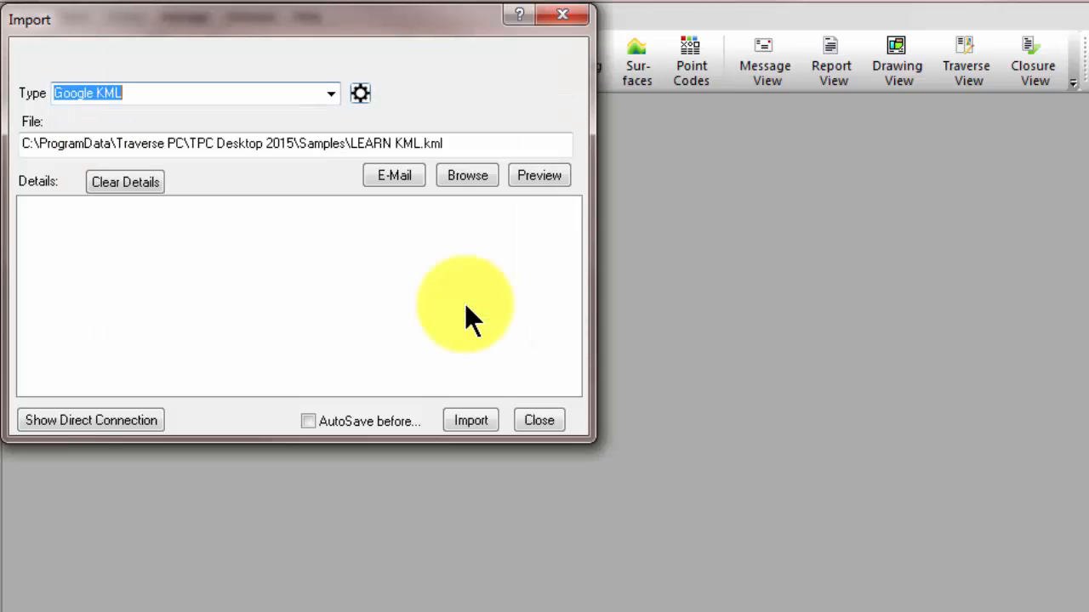
click(490, 414)
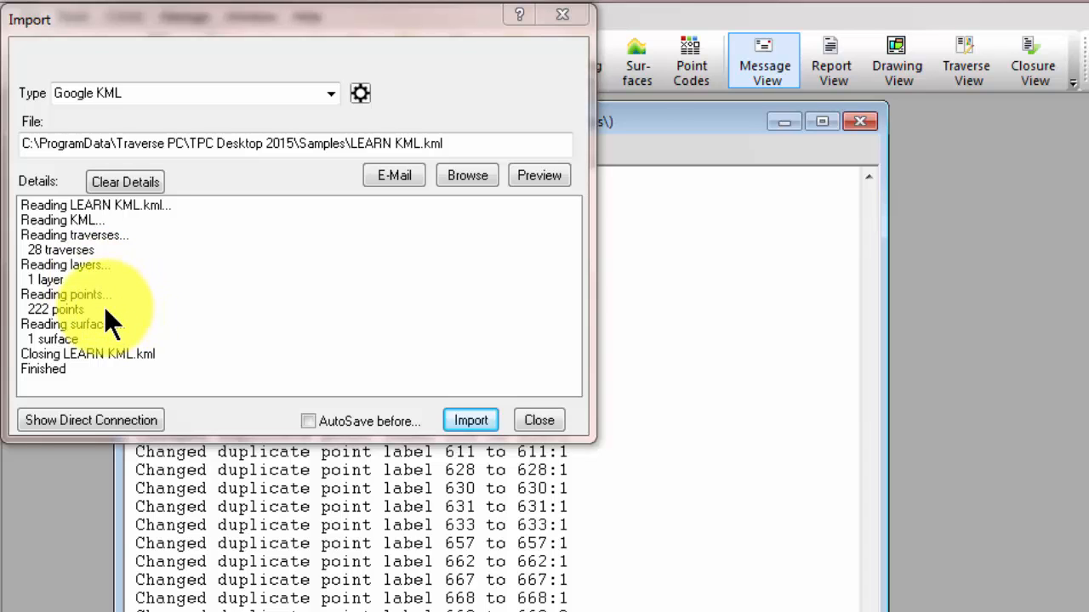
click(535, 418)
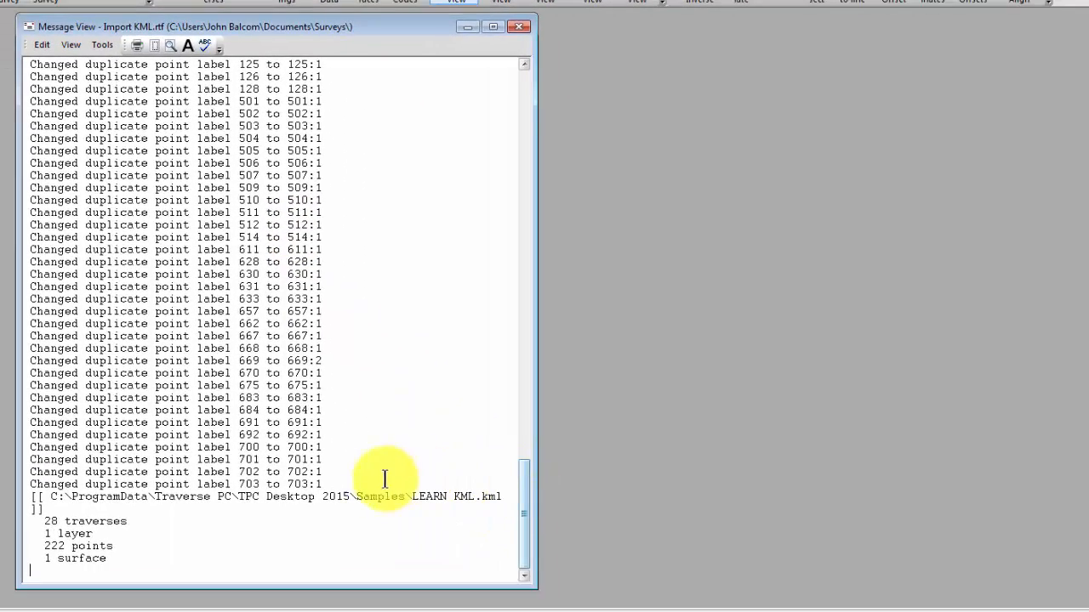
Delete the duplicate point label messages above the import summary in the Message View and close the view.
drag(362, 496, 318, 387)
click(355, 464)
drag(347, 481, 182, 12)
key(Delete)
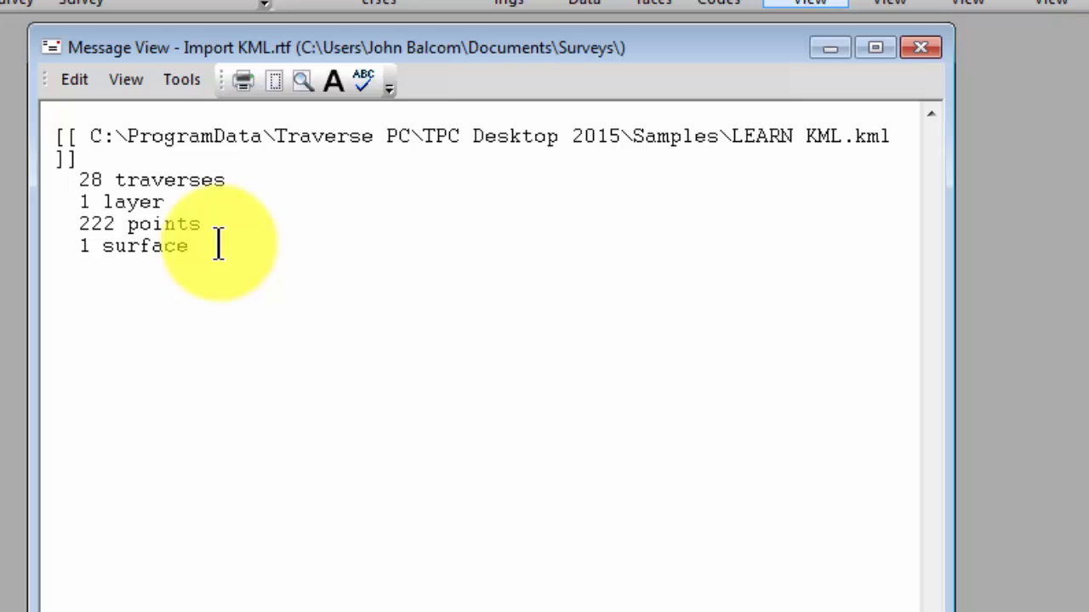
click(924, 49)
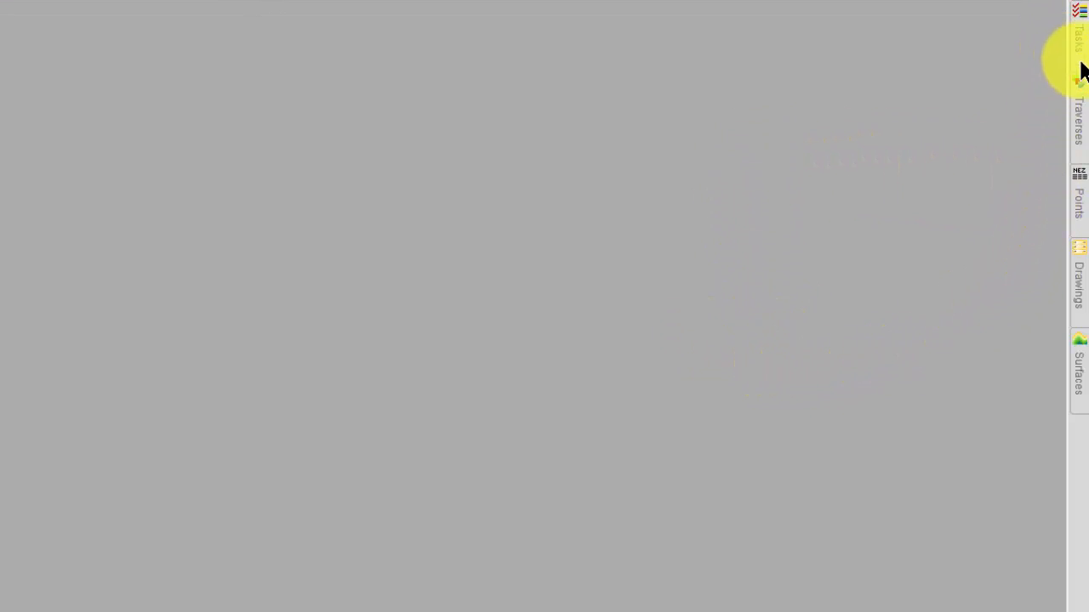
Open the list of imported traverses and pin it so it stays on screen.
click(1080, 117)
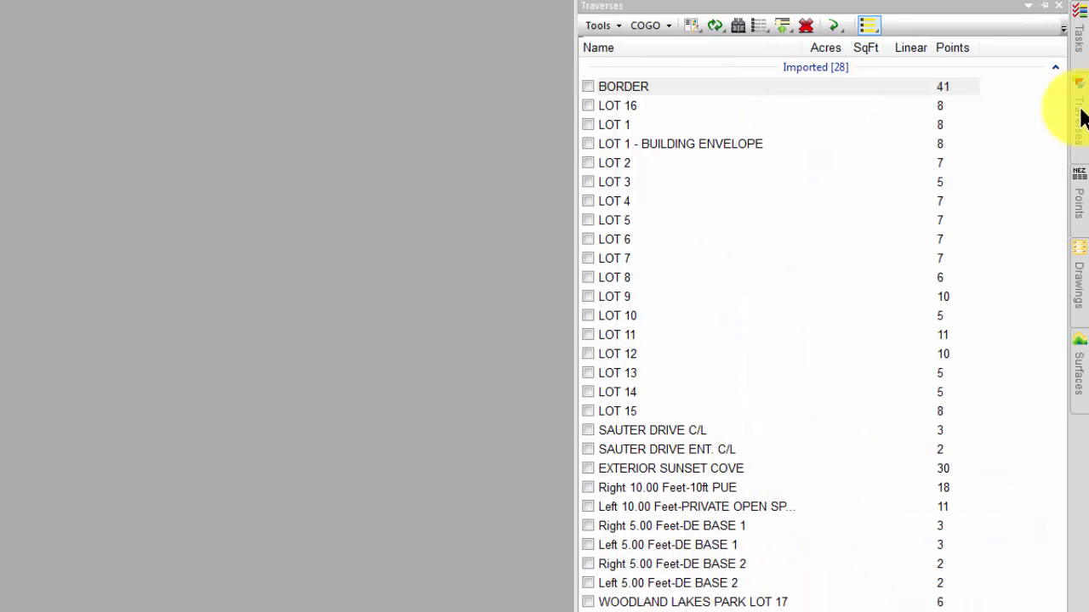
click(1044, 6)
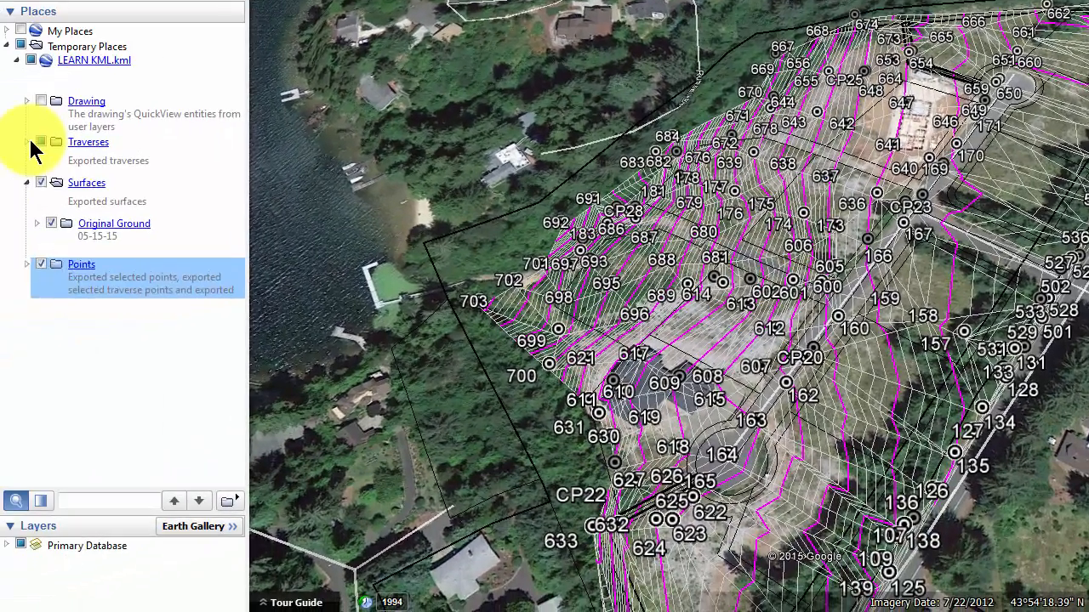
Compare the Traverses folder of LEARN KML.kml in Google Earth with the survey, and review its imported points and surfaces.
click(26, 141)
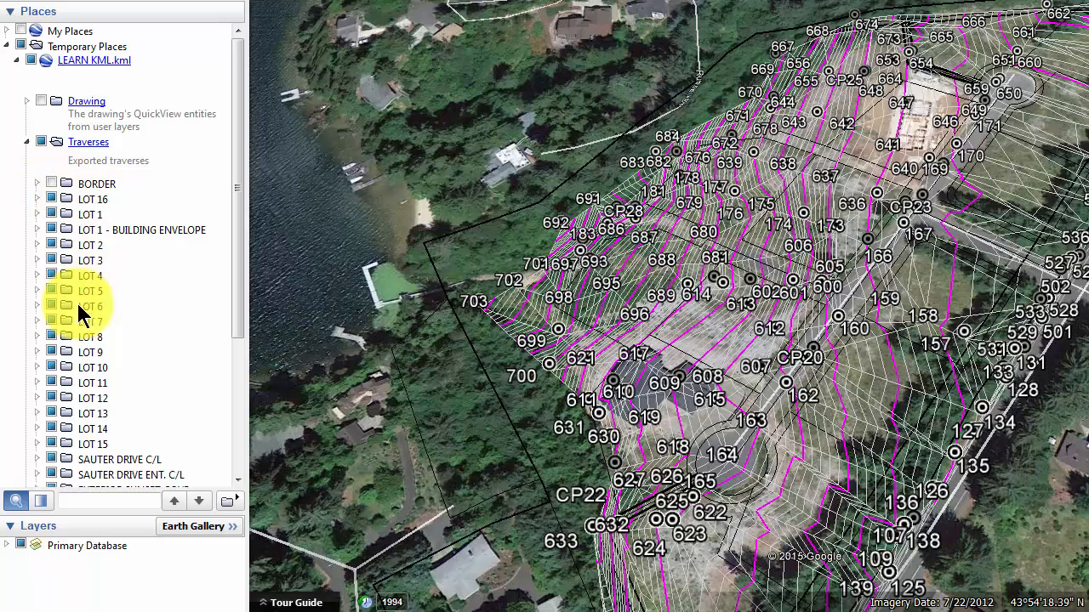
mouse_move(238, 214)
mouse_down()
mouse_move(231, 312)
mouse_move(240, 224)
mouse_up()
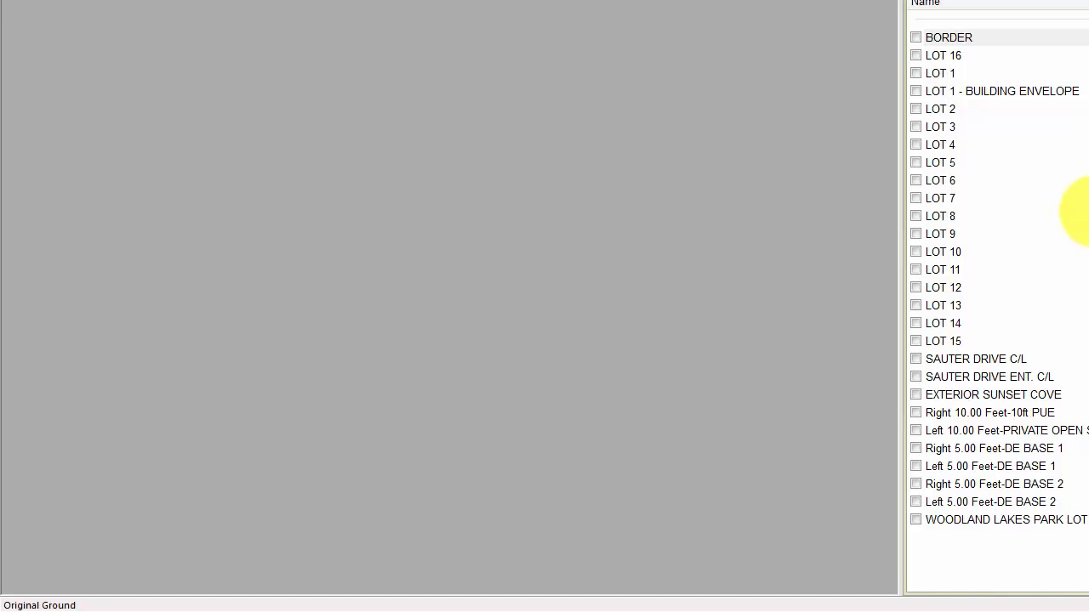
click(827, 56)
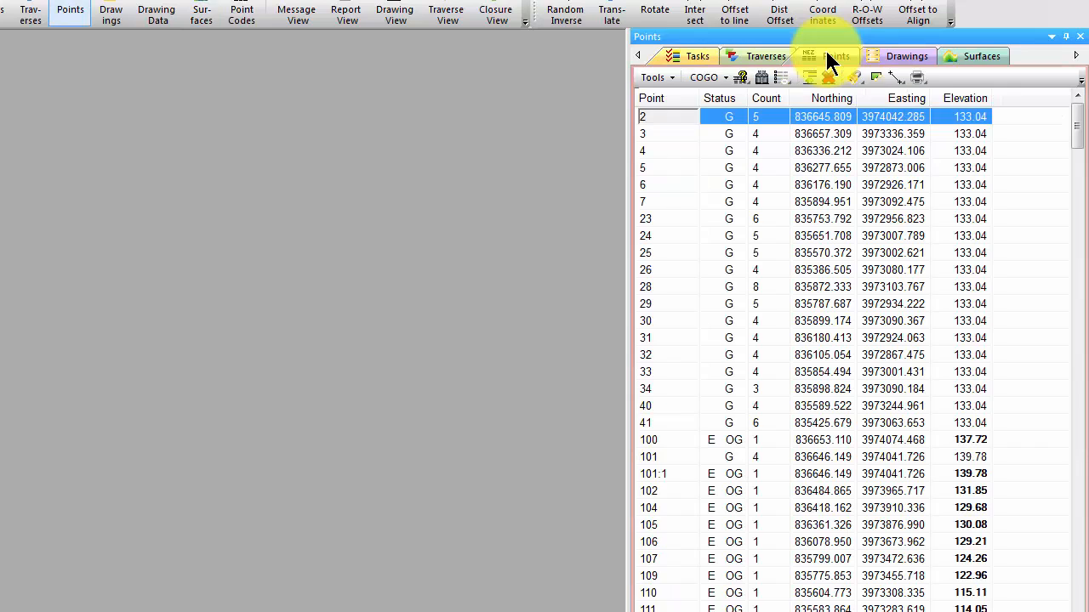
click(954, 56)
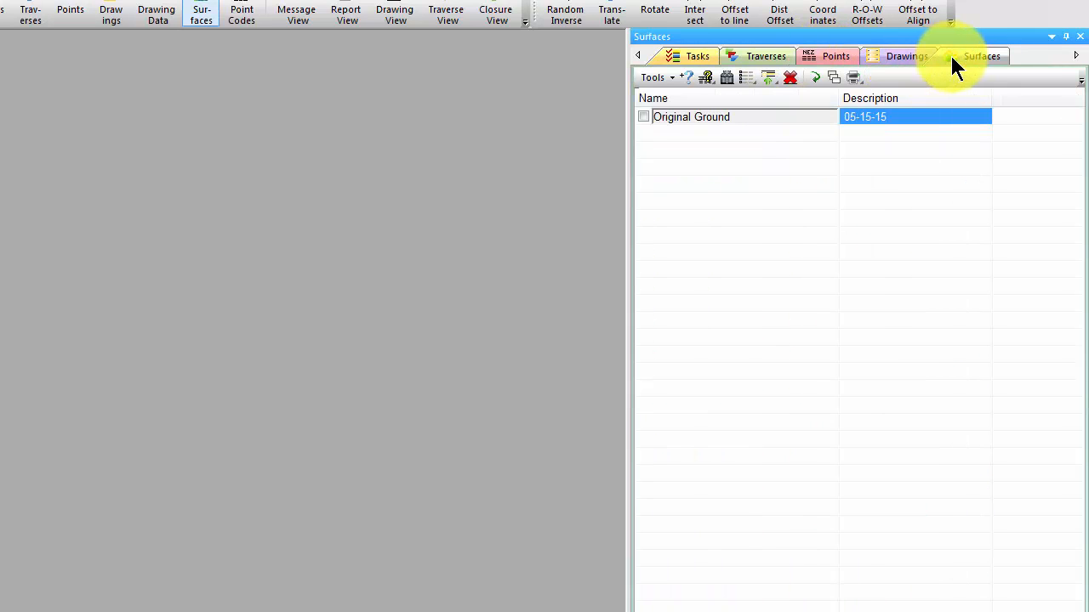
Open the survey drawing PLAT PAGE 1 from the list of drawings.
click(893, 60)
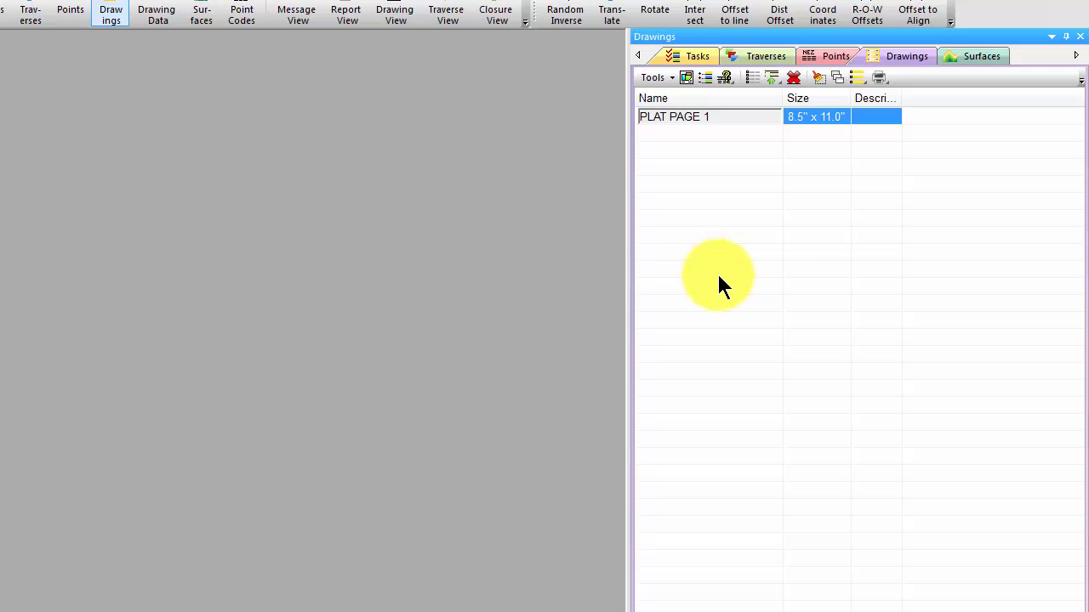
click(716, 120)
double_click(714, 119)
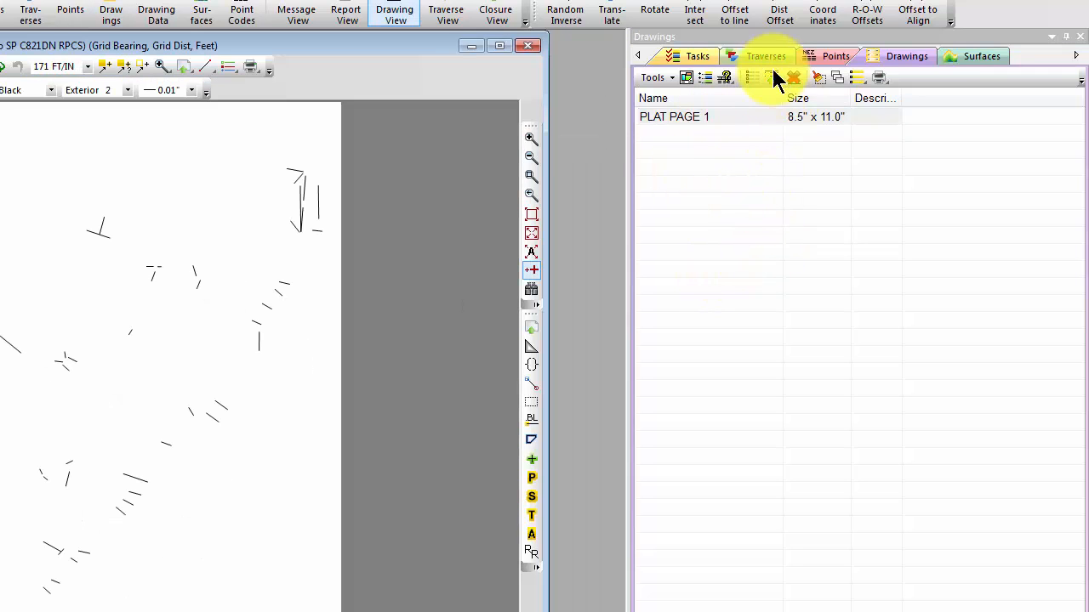
Select the whole Imported group of traverses and turn them all on in the drawing.
click(765, 57)
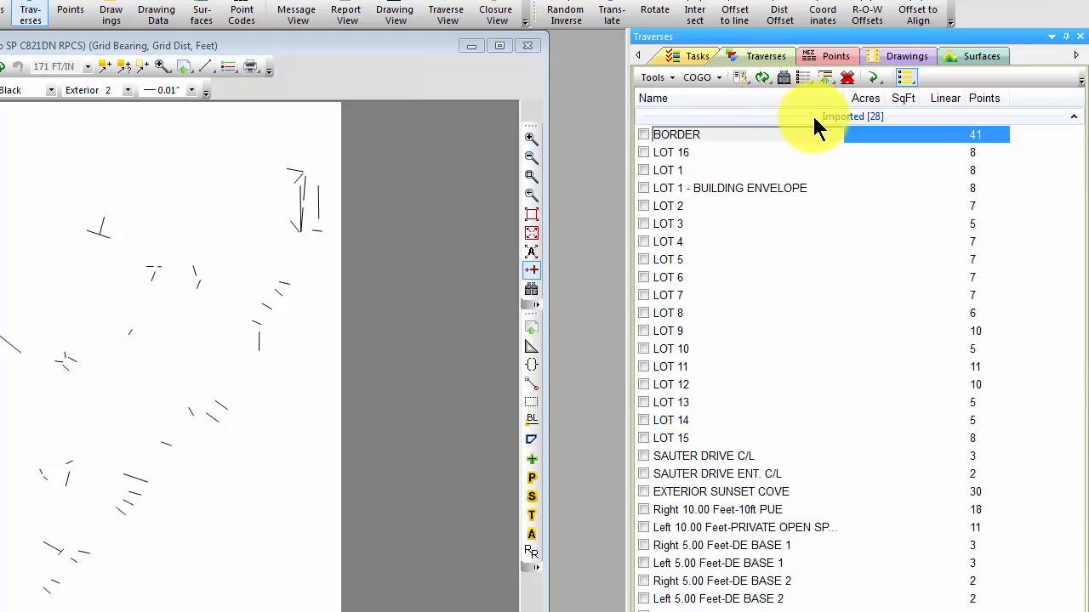
click(812, 116)
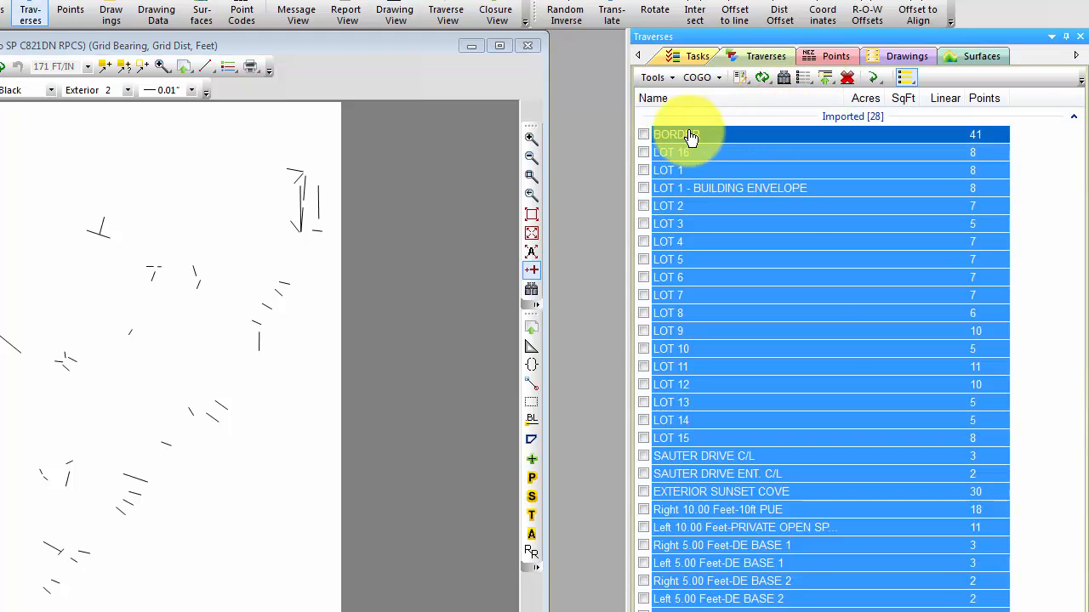
click(643, 134)
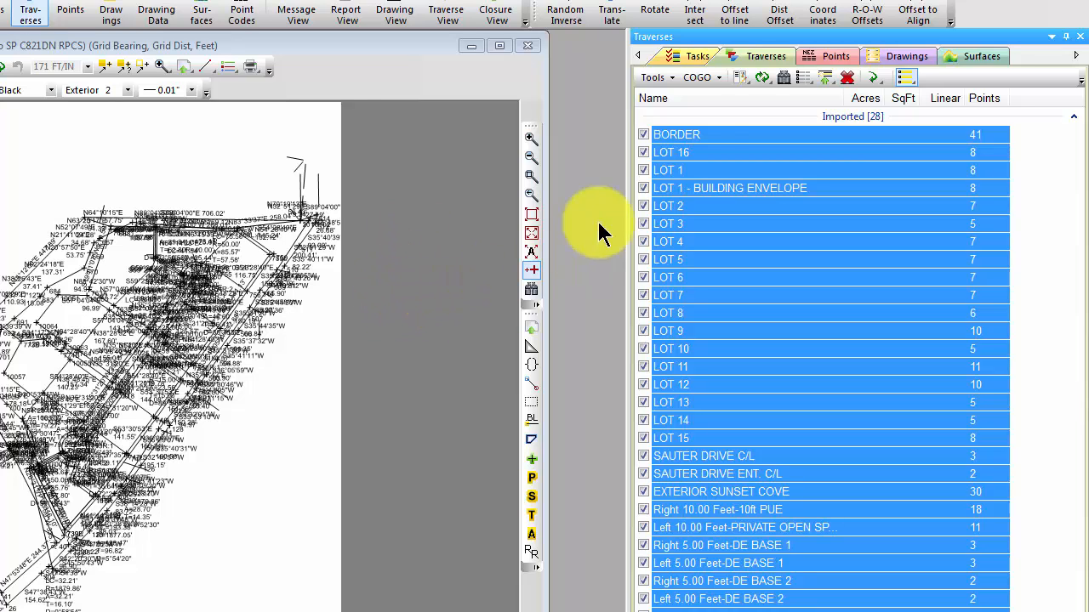
Set the selected traverses' drawing settings to no distance or direction labels, 0.06 in symbols and Maroon colour.
right_click(711, 139)
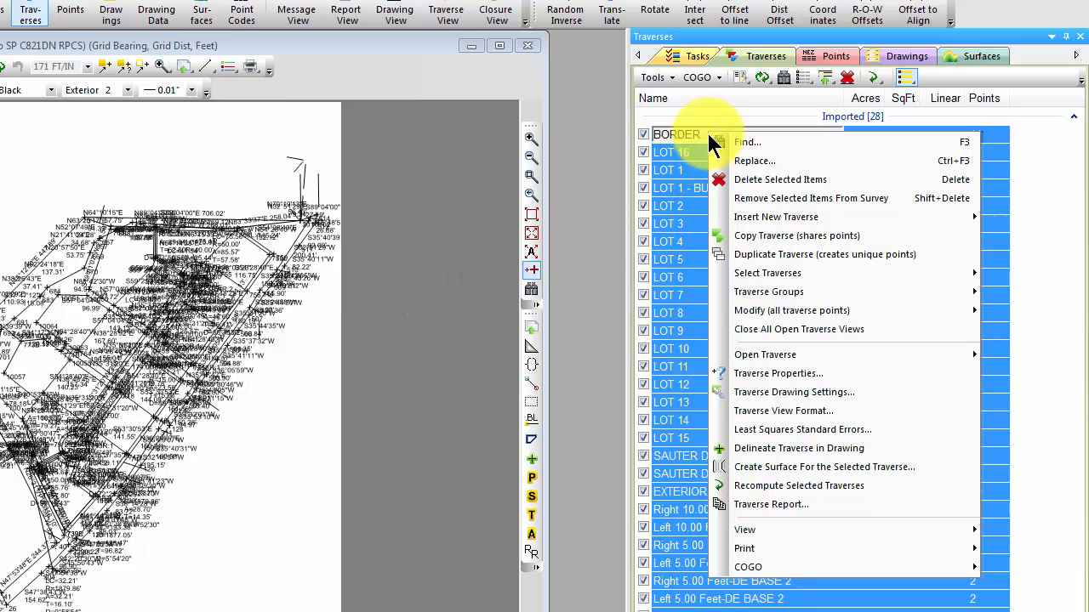
click(796, 391)
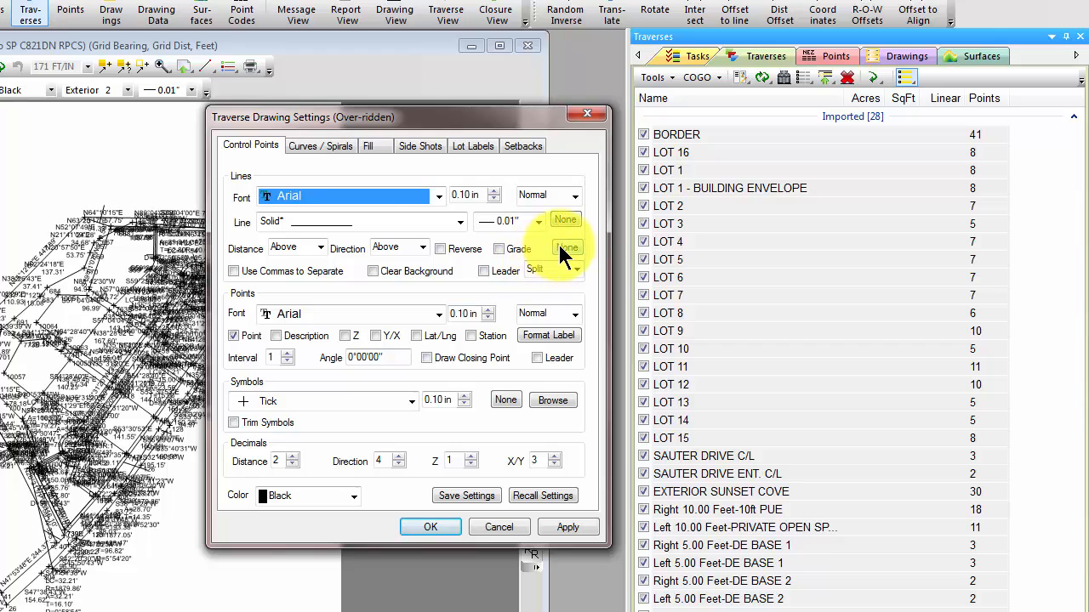
click(564, 249)
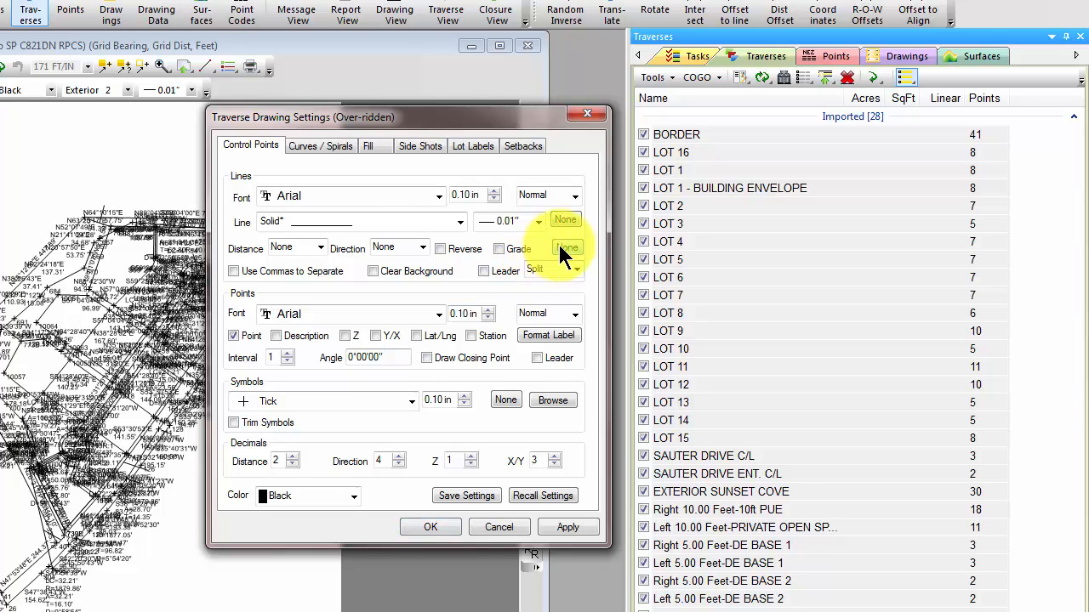
click(464, 401)
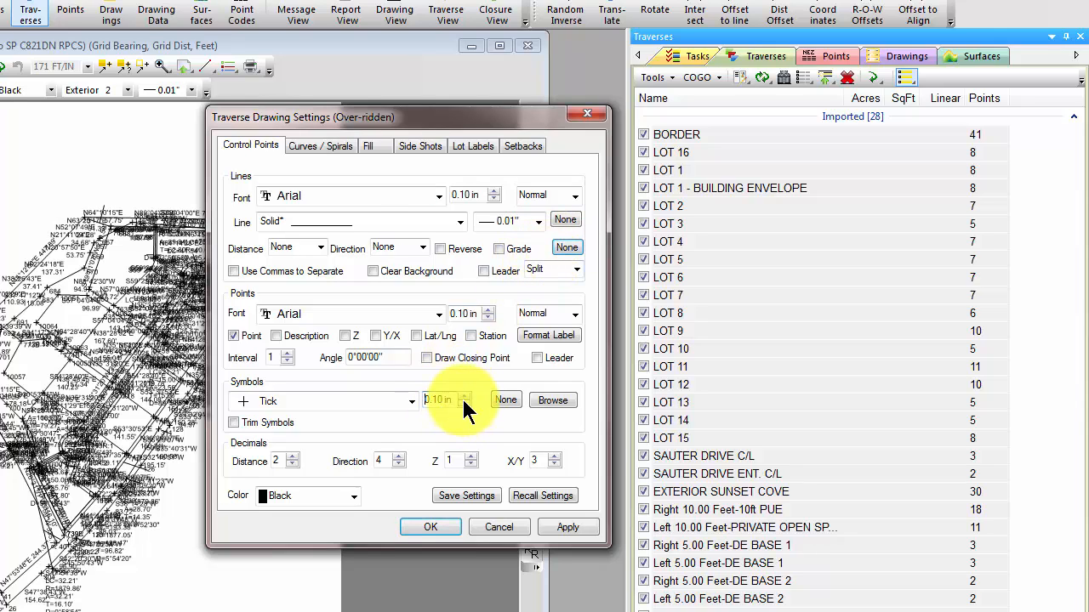
click(464, 405)
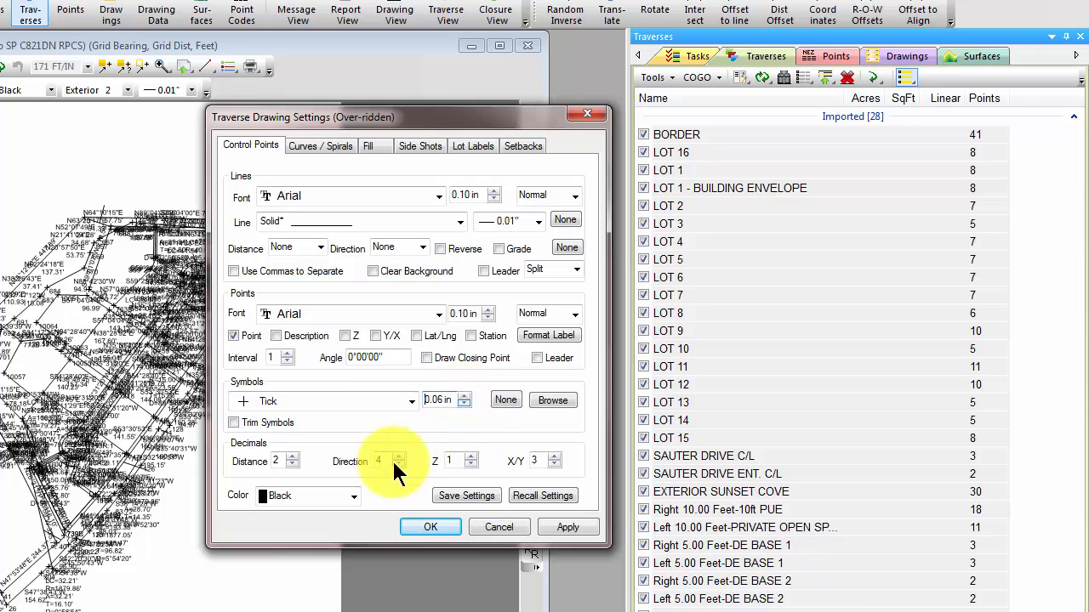
click(352, 496)
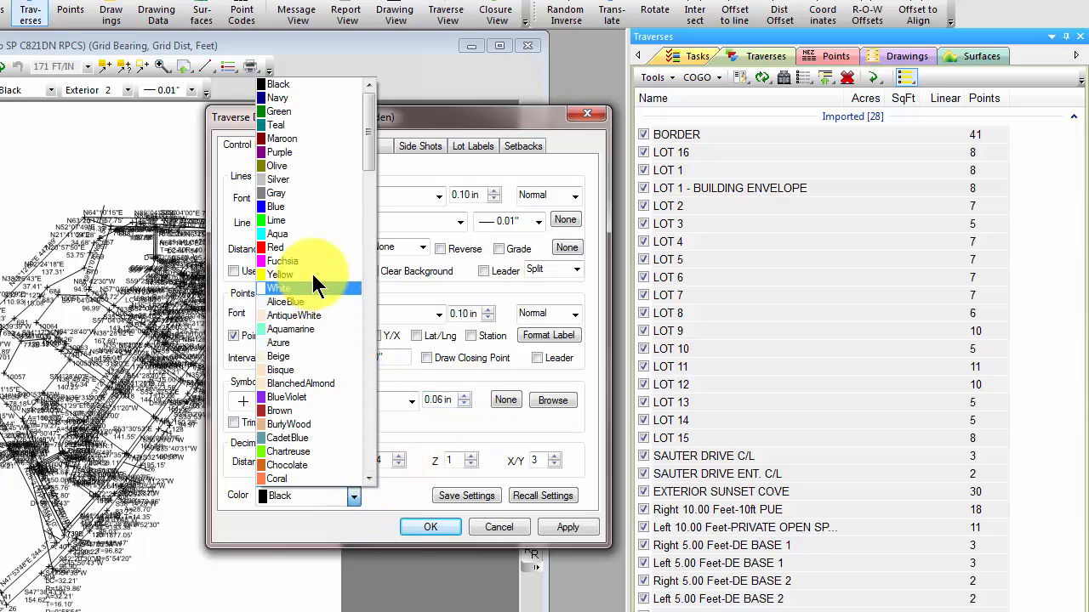
click(279, 139)
click(429, 527)
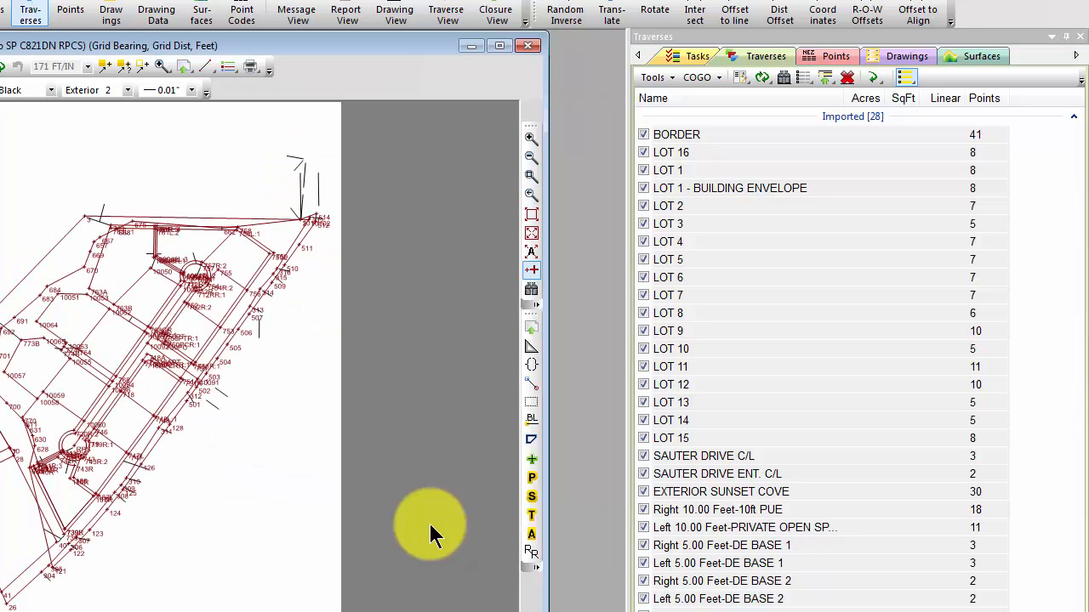
Turn on the Original Ground surface in the drawing.
click(961, 58)
click(643, 116)
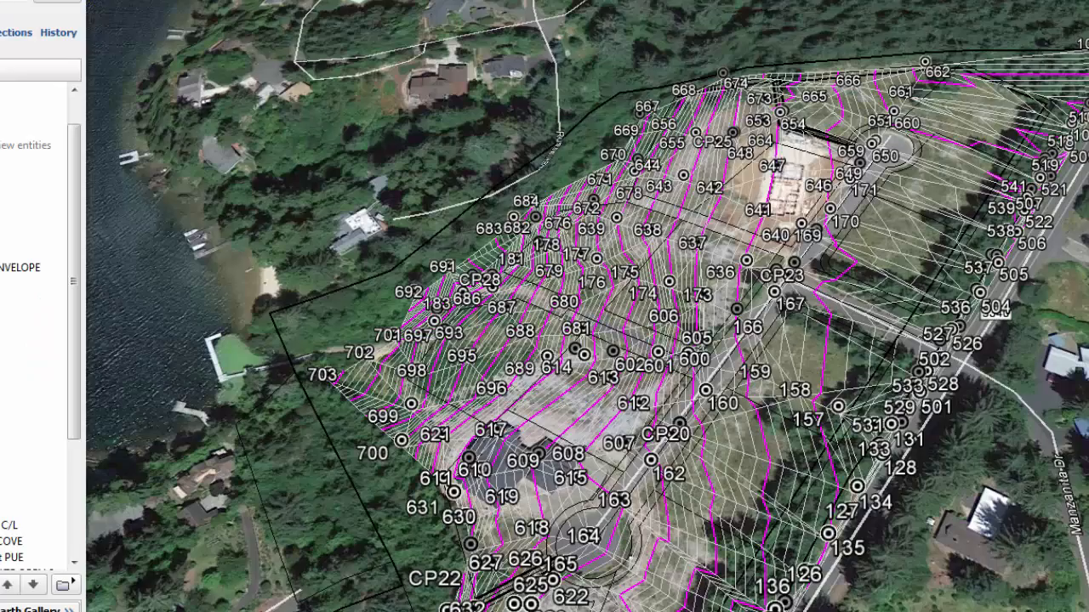
Compare the exported data on the Google Earth map with the drawing, and review the survey's drawings, points and traverses.
scroll(999, 459, down, 5)
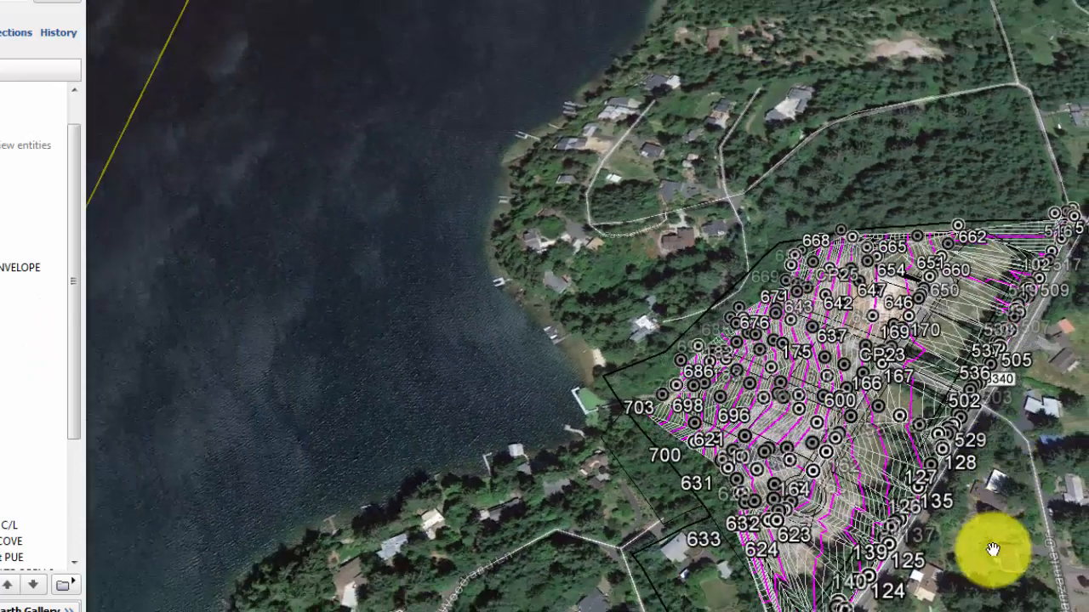
drag(935, 509, 800, 448)
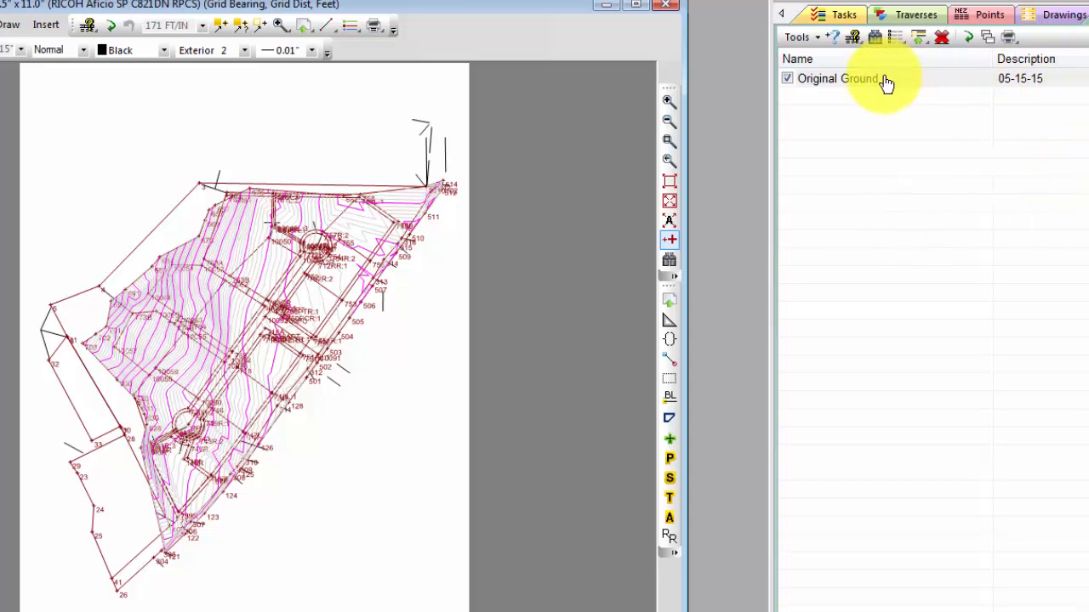
click(1062, 15)
click(991, 16)
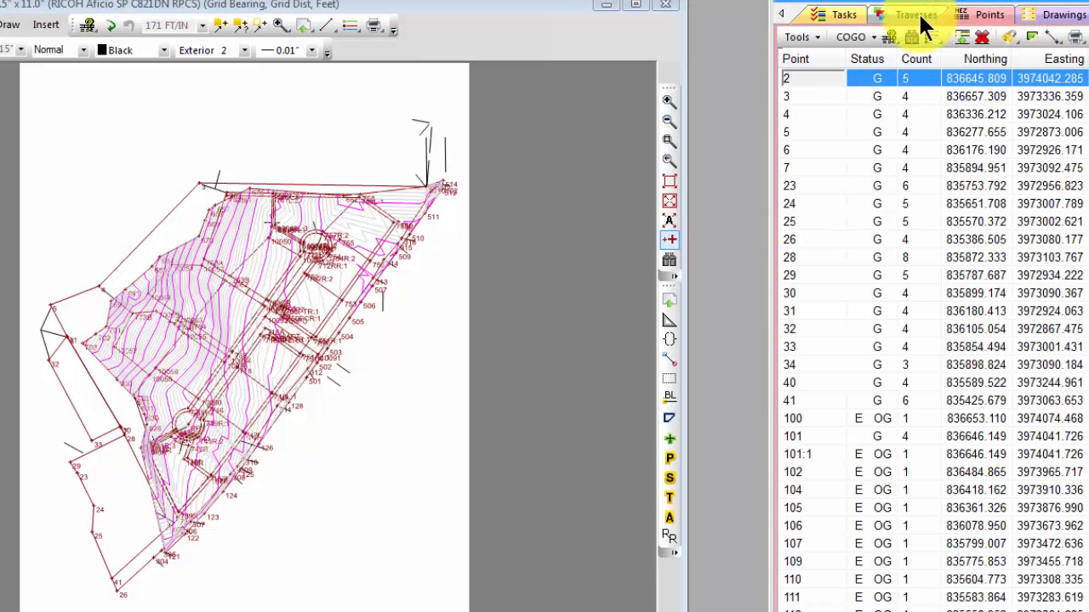
click(916, 15)
click(898, 518)
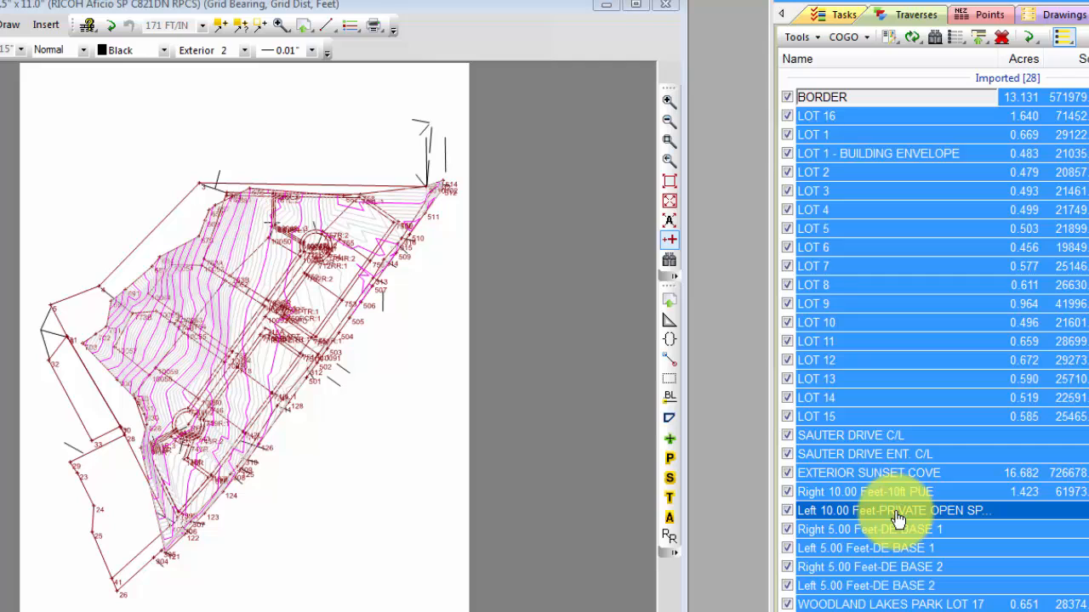